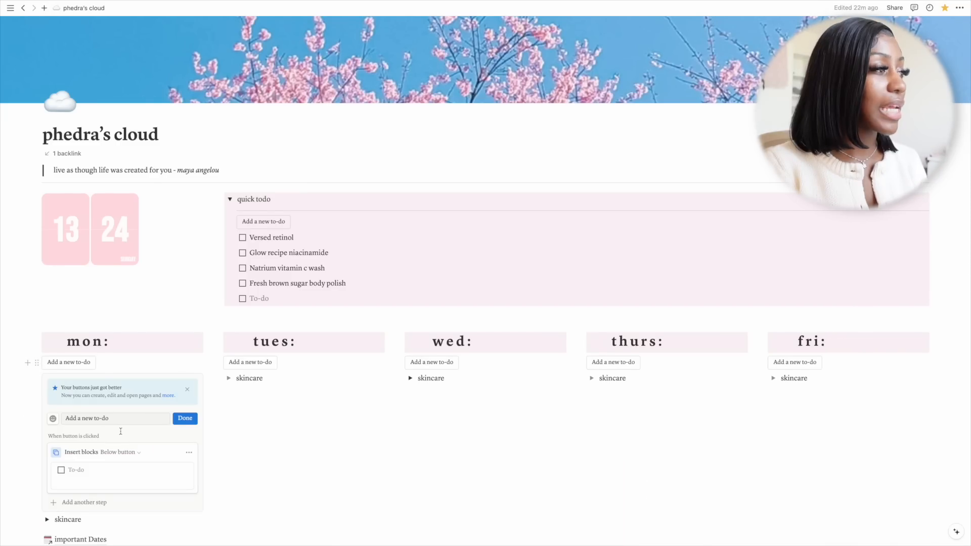
scroll(28, 359, "down", 2)
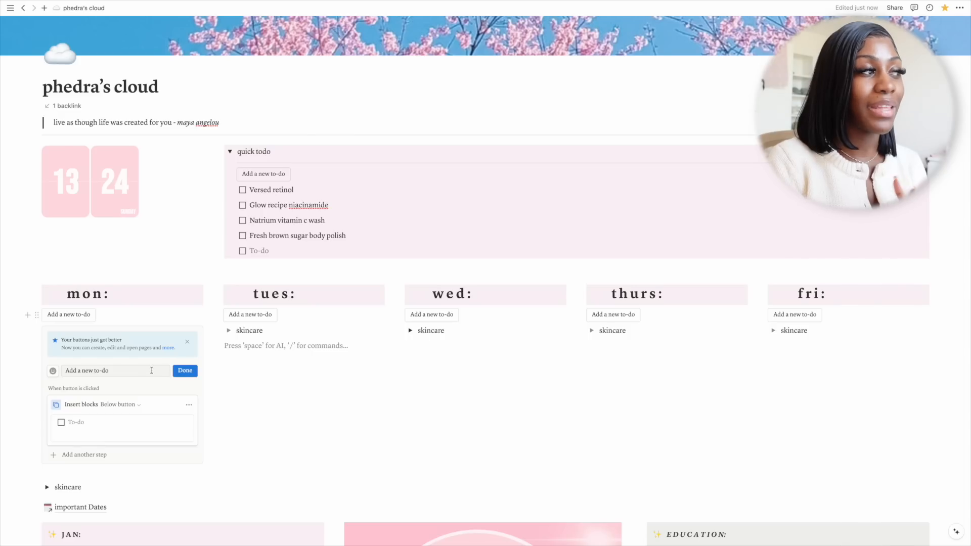
left_click(67, 471, "shift")
left_click(74, 472)
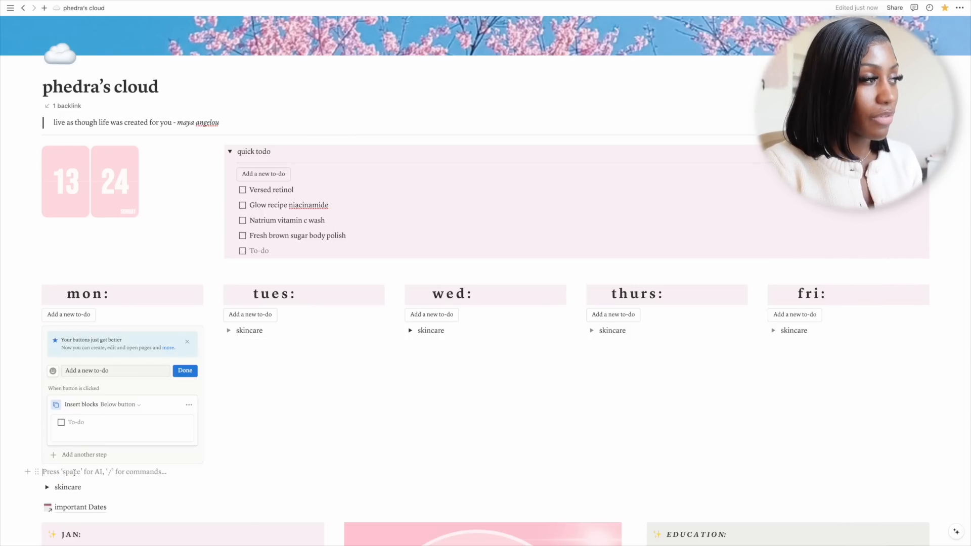
type("/")
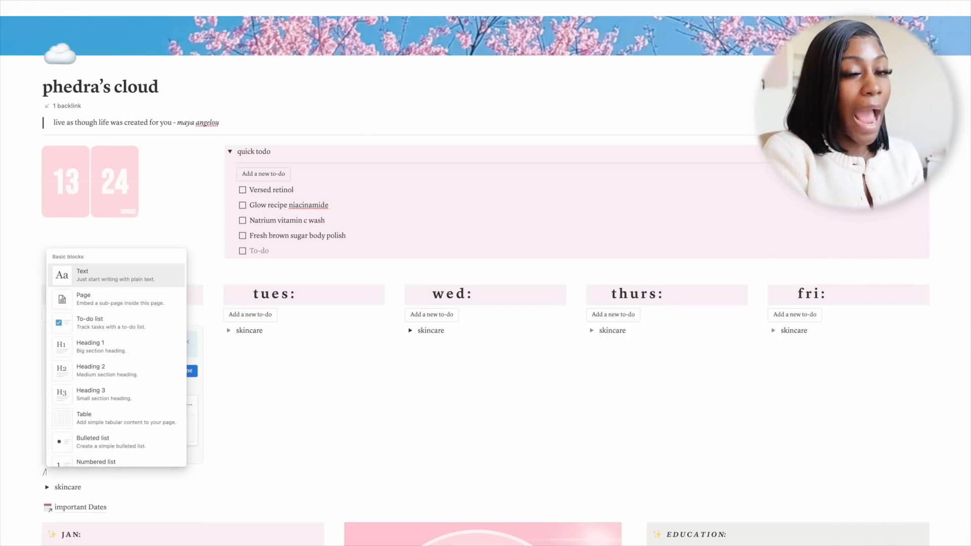
key("BackSpace")
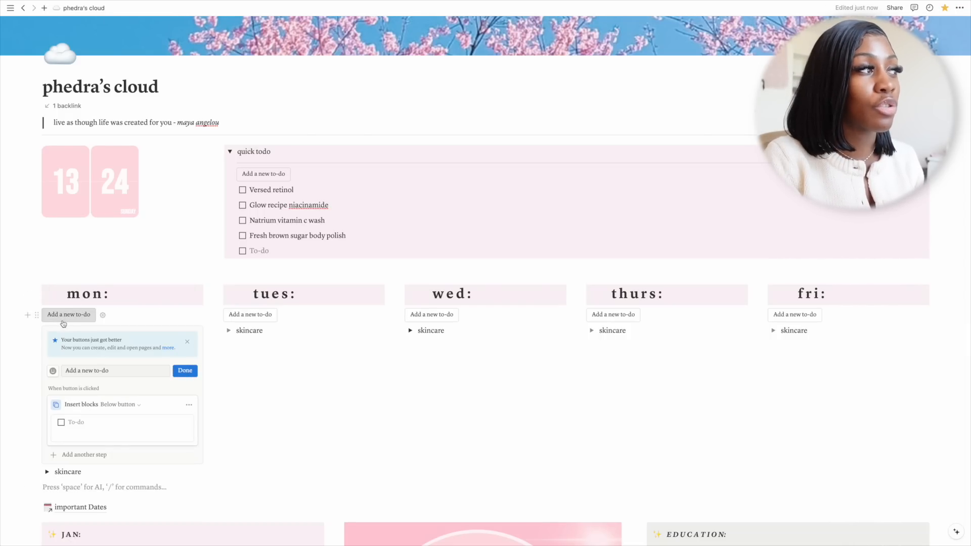
Add a to-do under Monday, clear its checkbox formatting and insert a button block in its place
left_click(63, 322)
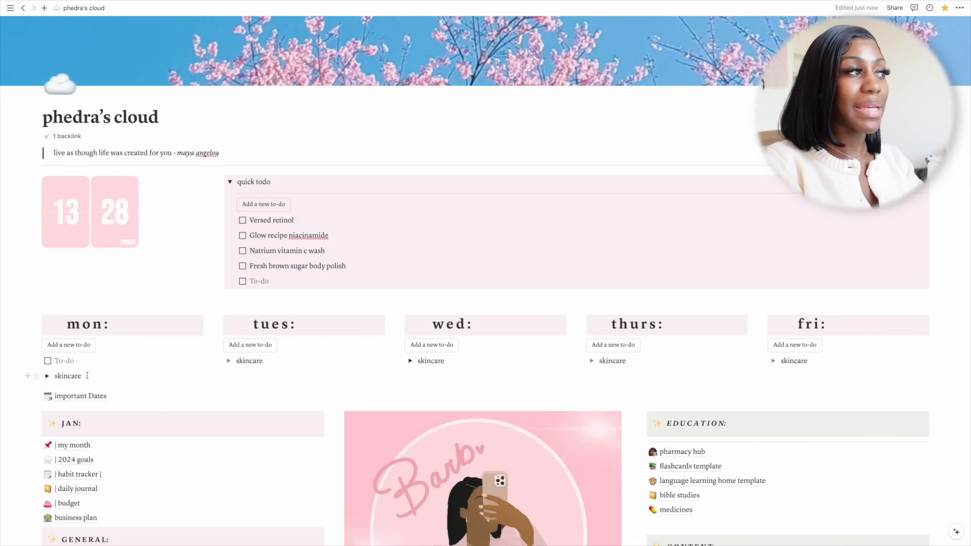
left_click(77, 362)
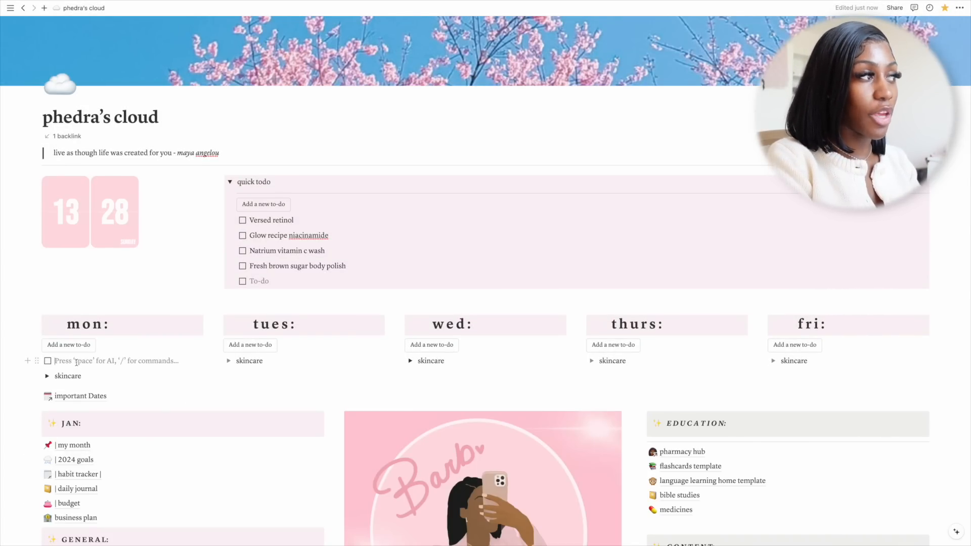
key("BackSpace")
type("/")
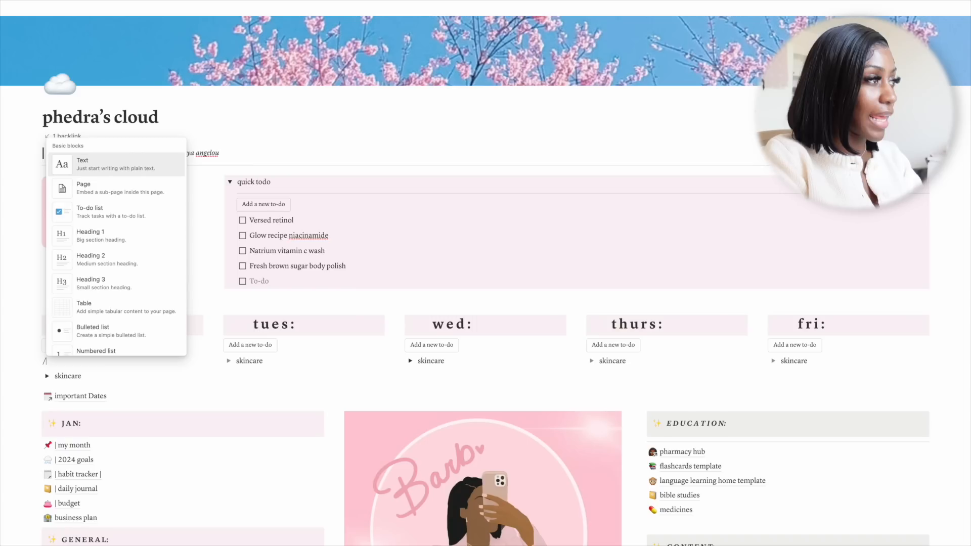
scroll(104, 295, "down", 8)
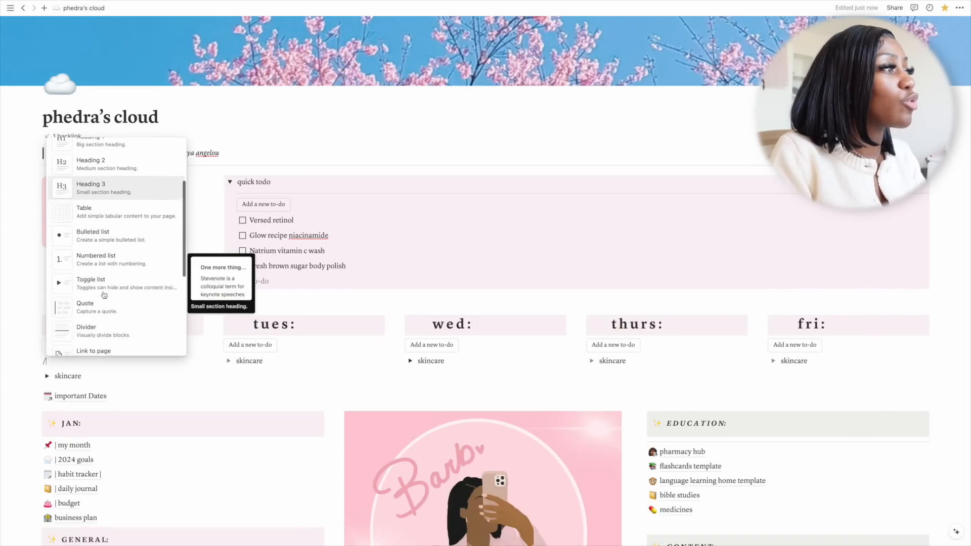
scroll(104, 295, "down", 10)
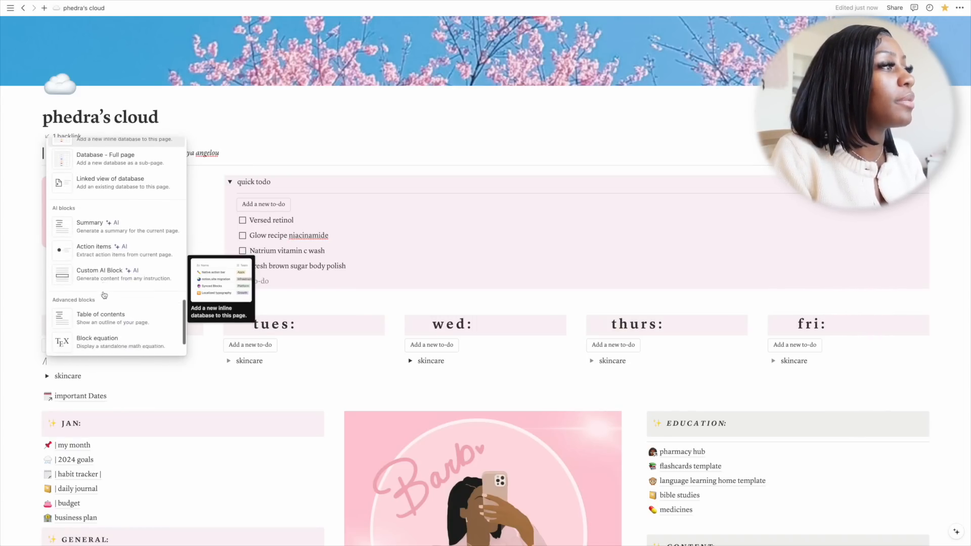
left_click(109, 236)
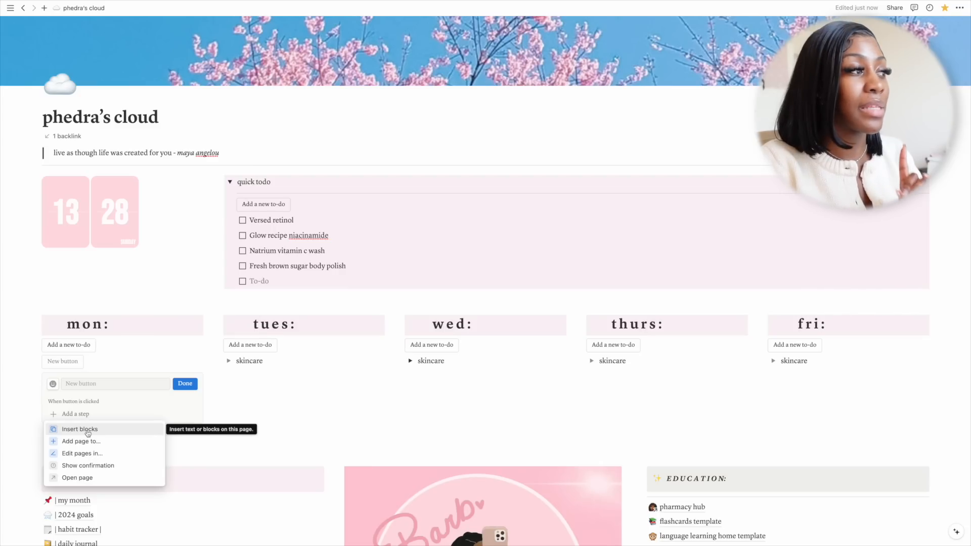
Make Monday's new button insert a to-do block when used and name it "new to do"
left_click(80, 430)
type("/")
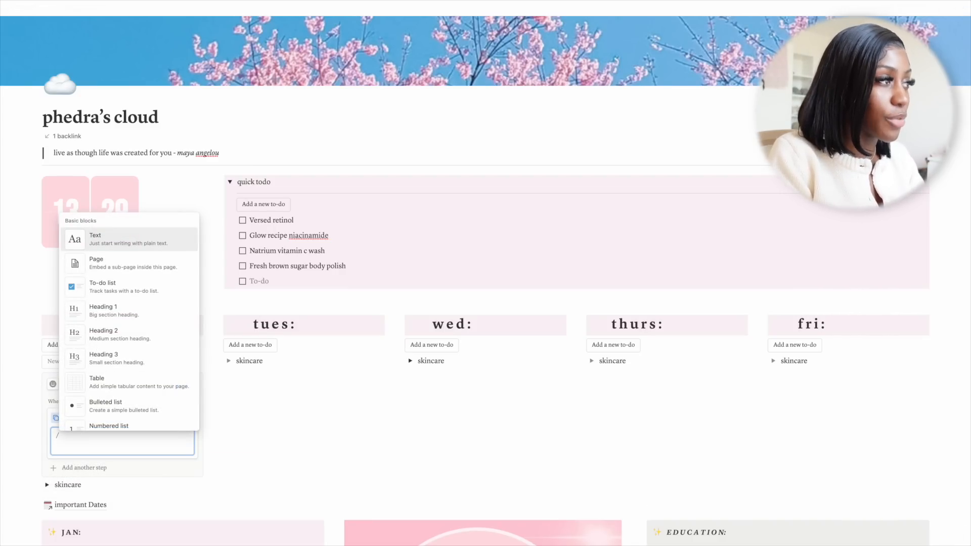
type("to")
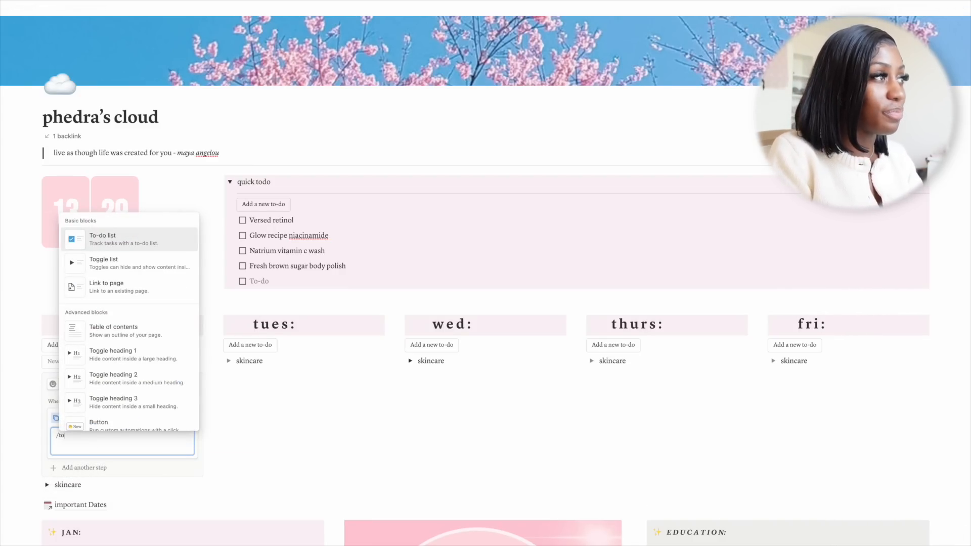
key("Return")
left_click(100, 383)
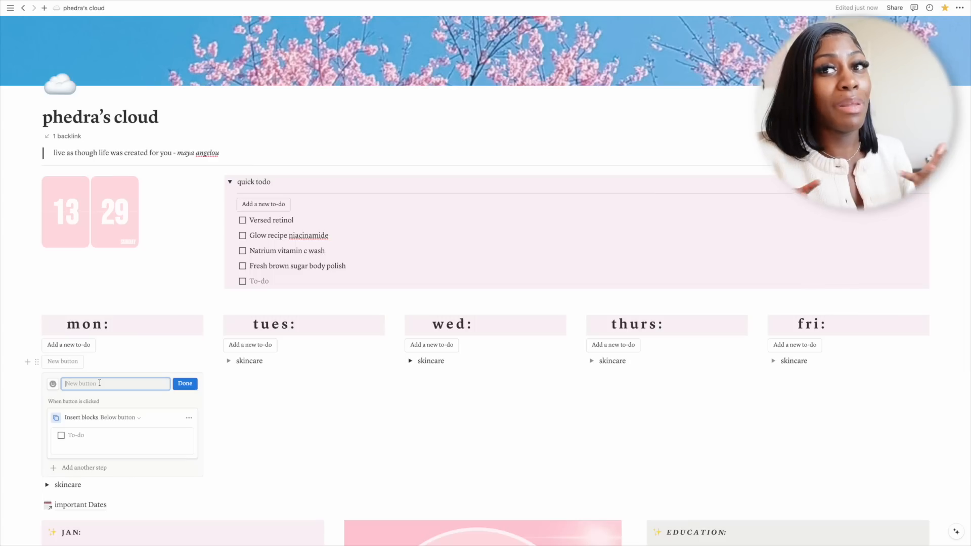
type("new to do")
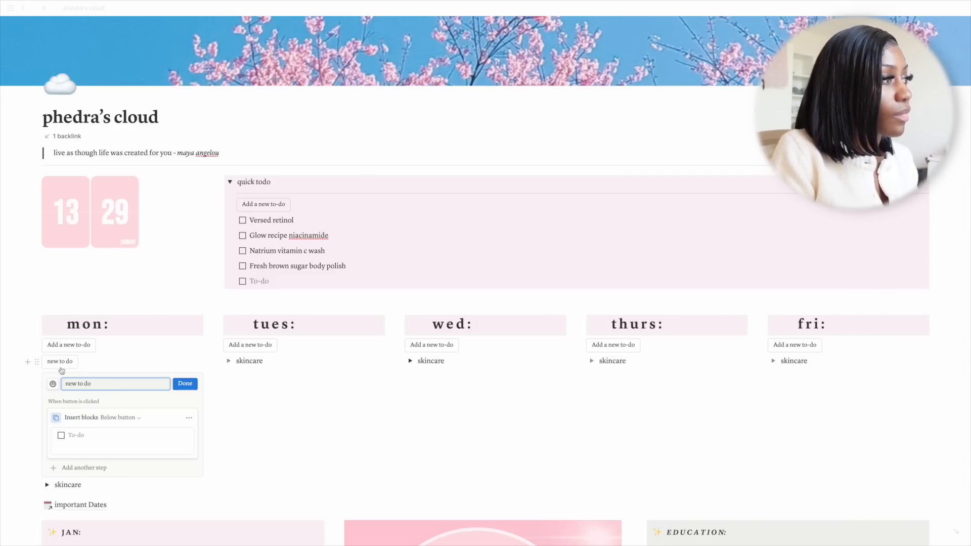
Give the "new to do" button a pink heart icon and close its settings
left_click(53, 383)
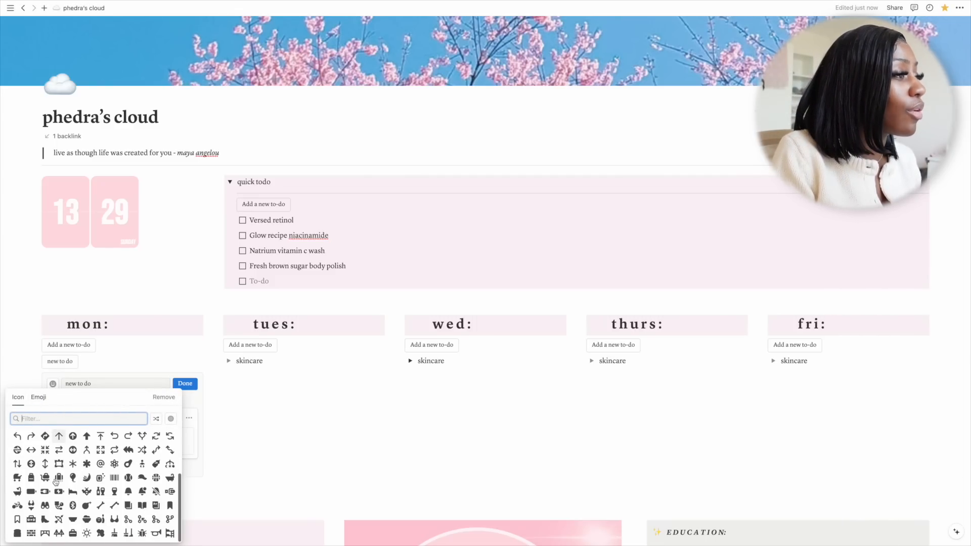
scroll(56, 481, "down", 10)
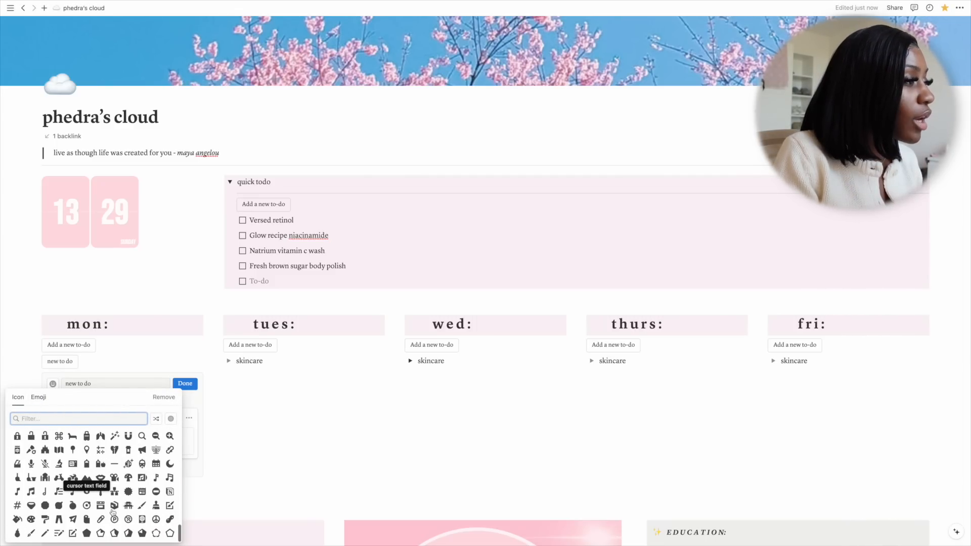
type("heart")
mouse_move(17, 439)
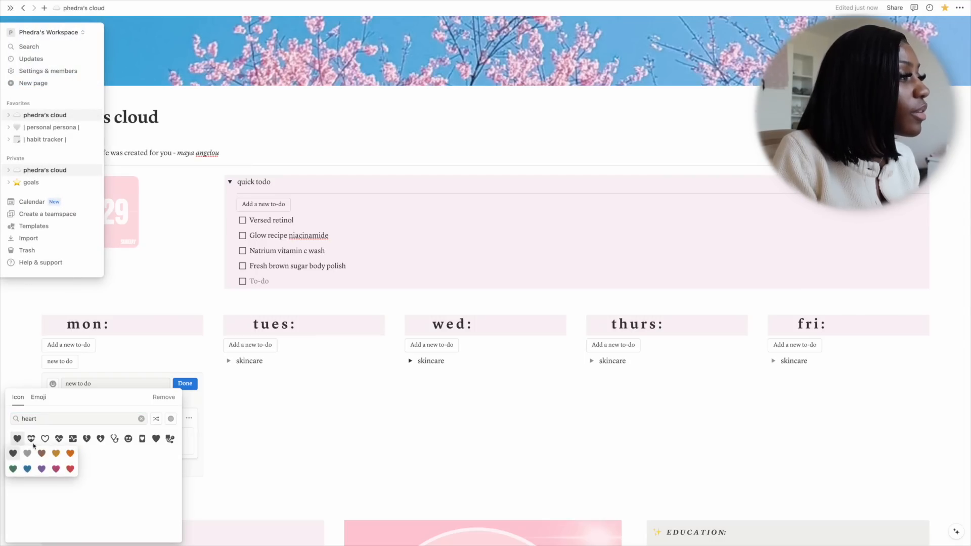
left_click(55, 469)
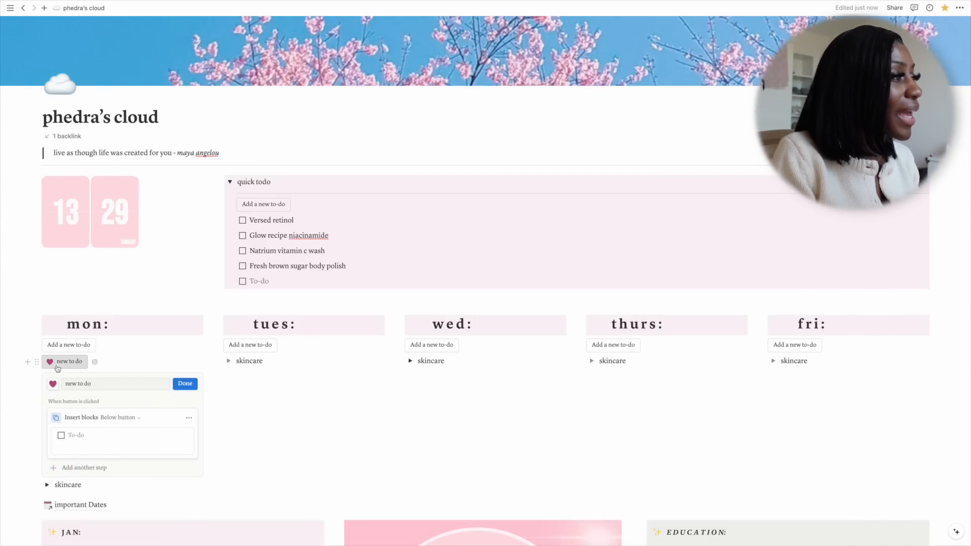
key("Escape")
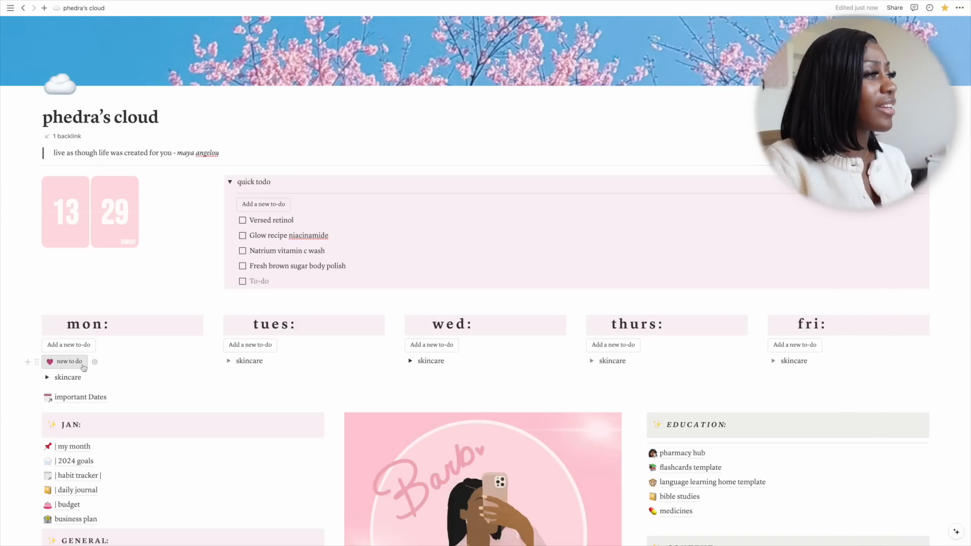
Test the heart button by adding a to-do under Monday, and delete the old "Add a new to-do" button there
left_click(81, 365)
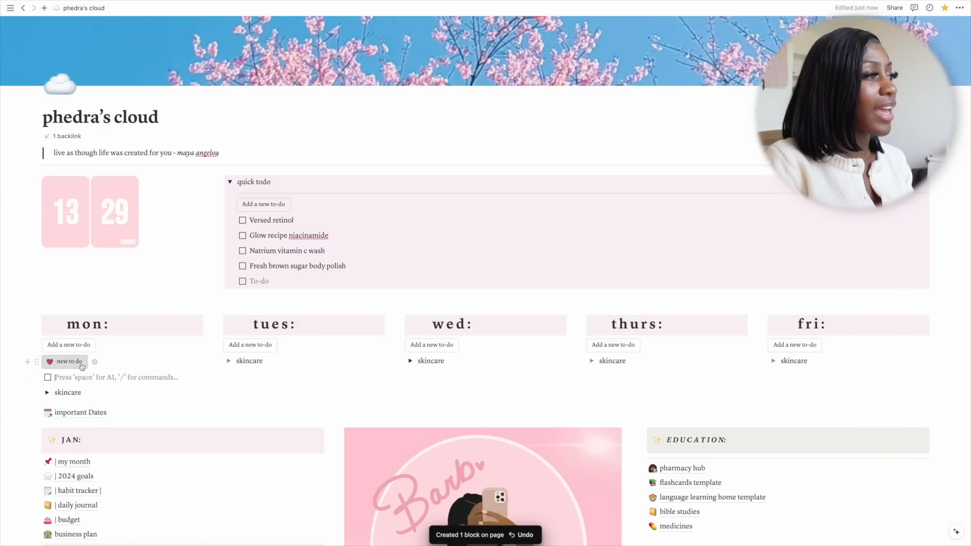
left_click(37, 345)
key("Delete")
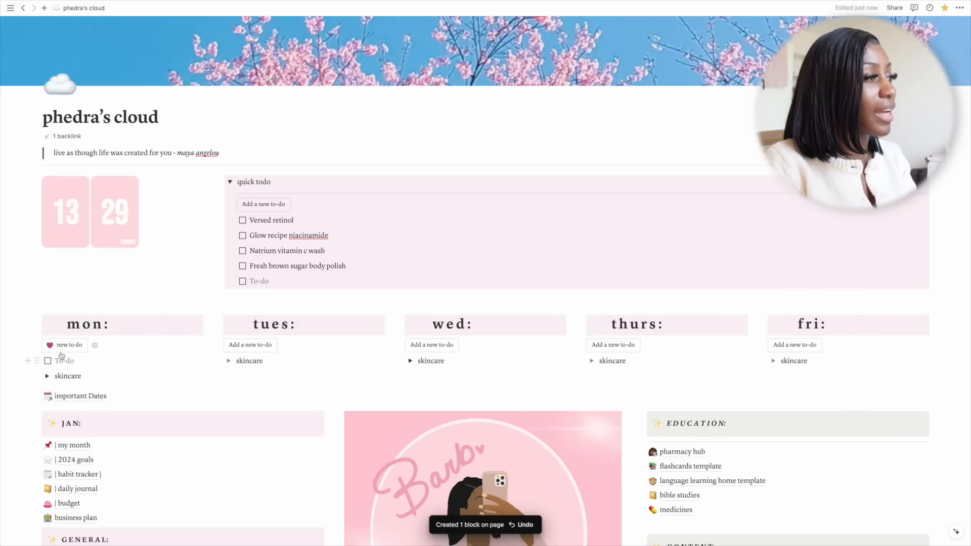
Duplicate Monday's heart button and replace the old to-do buttons in the other weekday columns and quick todo with the copies
left_click(38, 346)
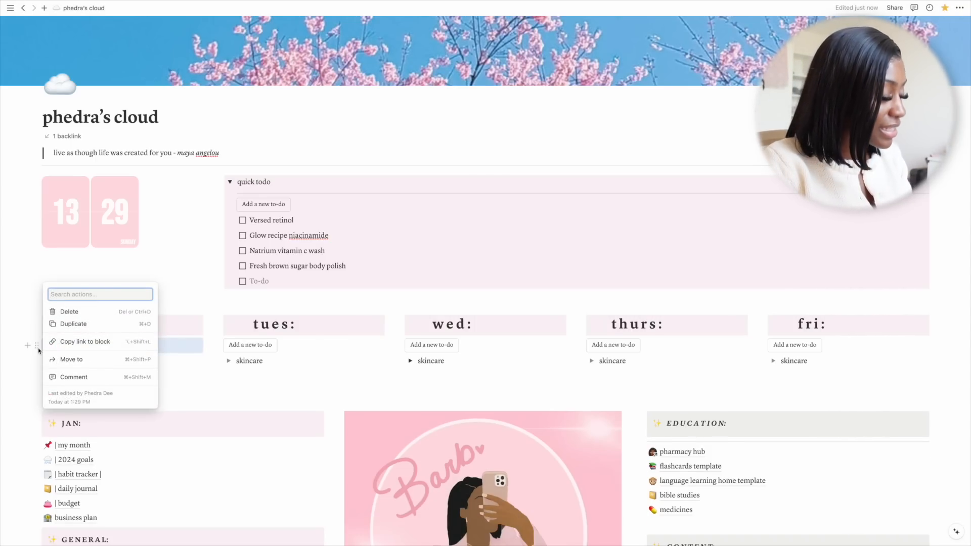
left_click(38, 349)
left_click(37, 346)
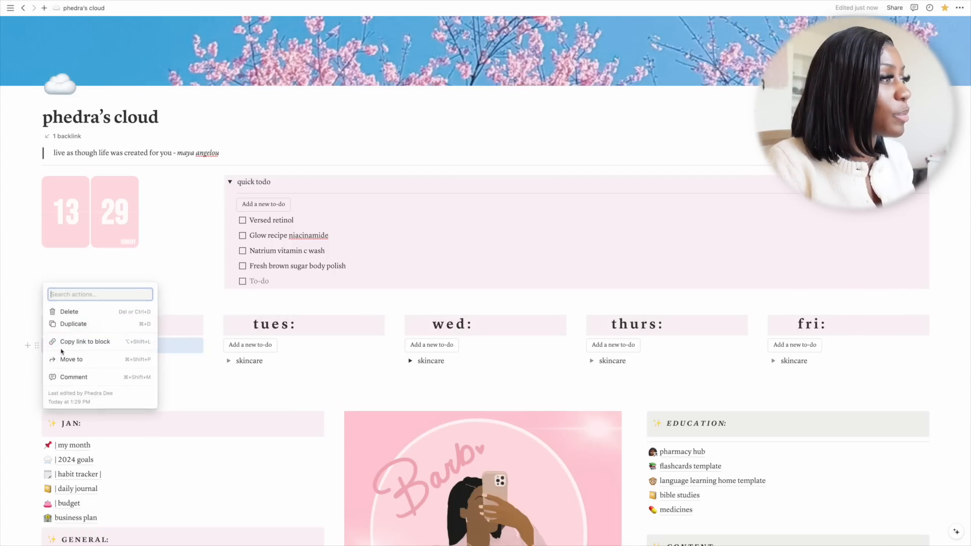
left_click(67, 325)
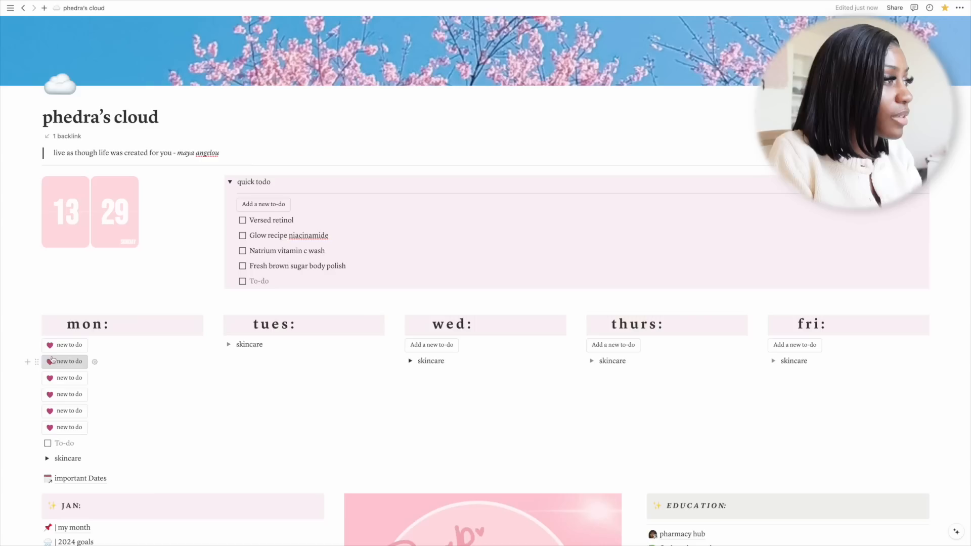
left_click_drag(52, 361, 263, 344)
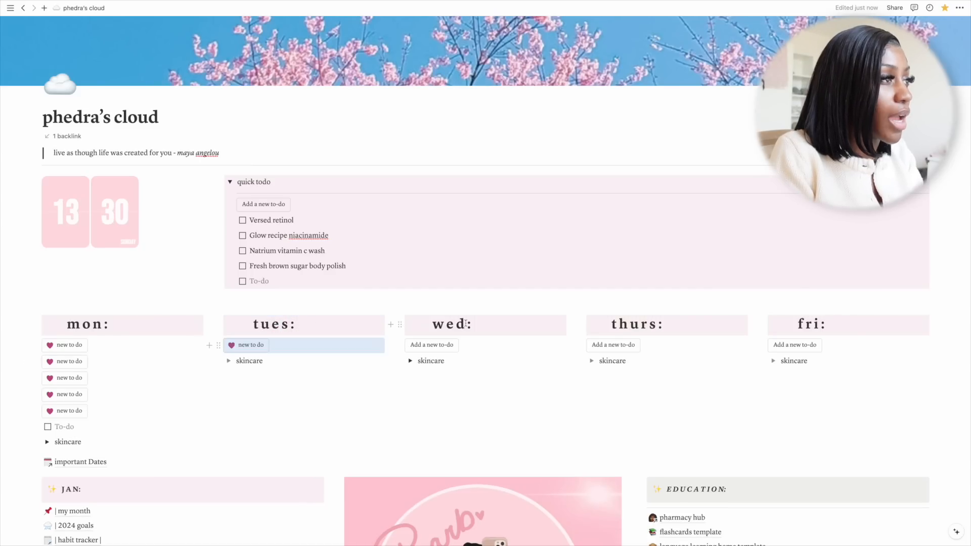
left_click(400, 345)
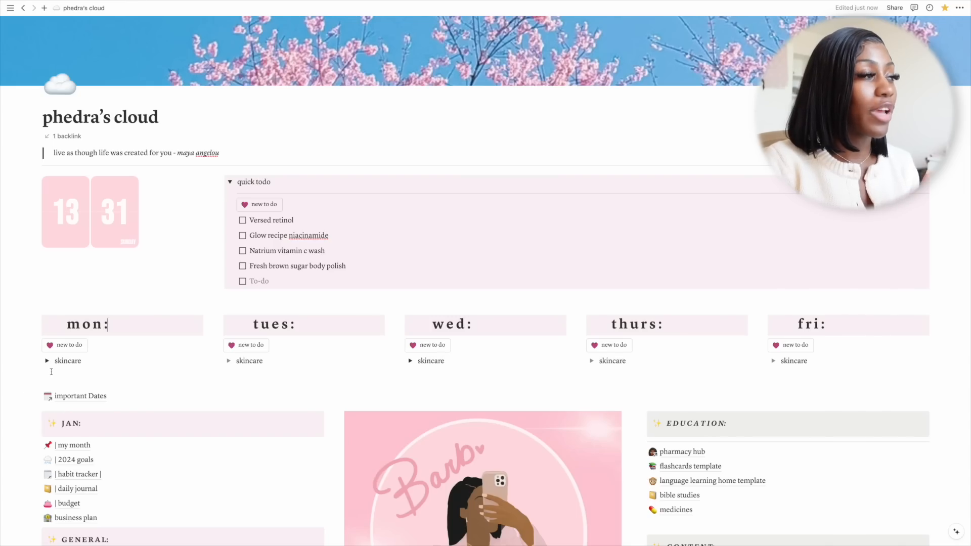
Look through the skincare toggles under Monday and Wednesday and the linked page sections below the weekly planner
left_click(47, 361)
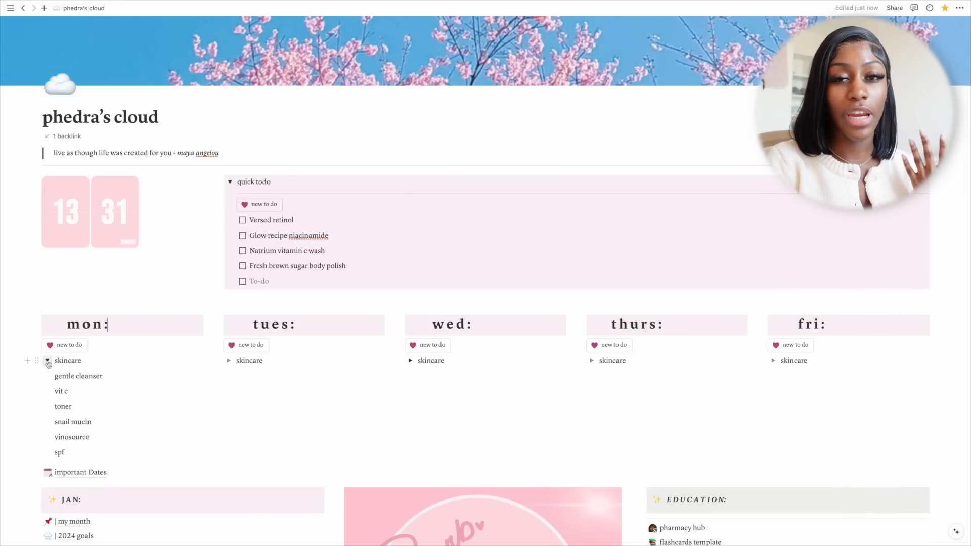
left_click(410, 361)
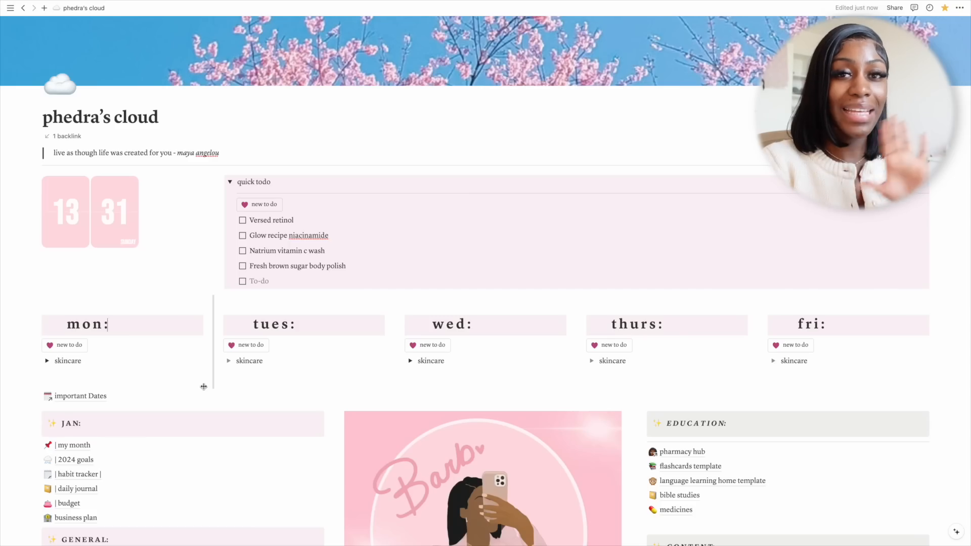
scroll(203, 389, "down", 5)
scroll(204, 390, "down", 5)
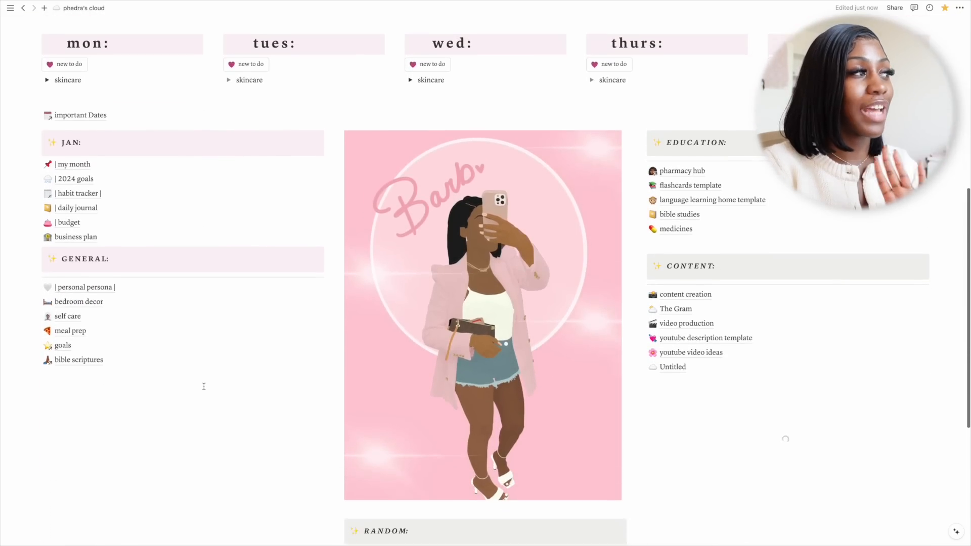
scroll(204, 387, "up", 6)
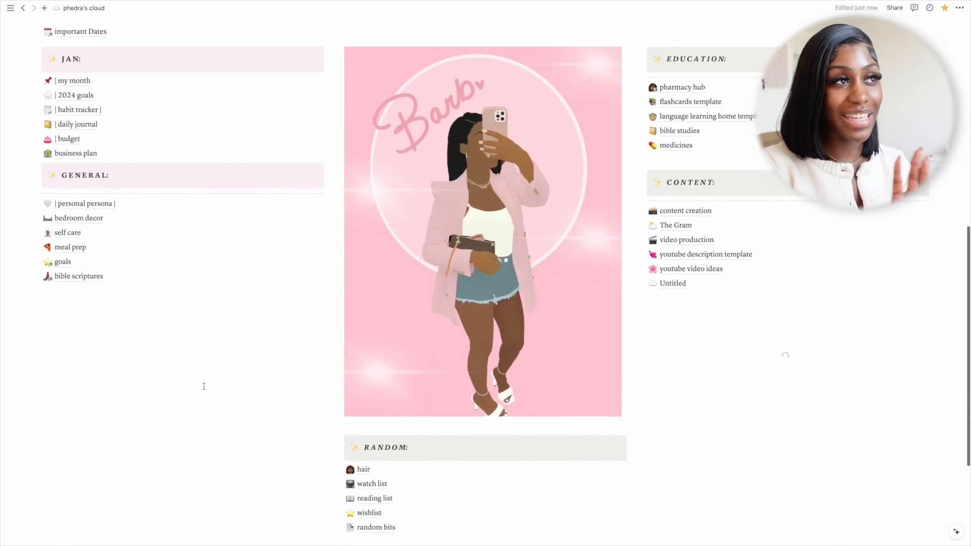
scroll(204, 386, "down", 1)
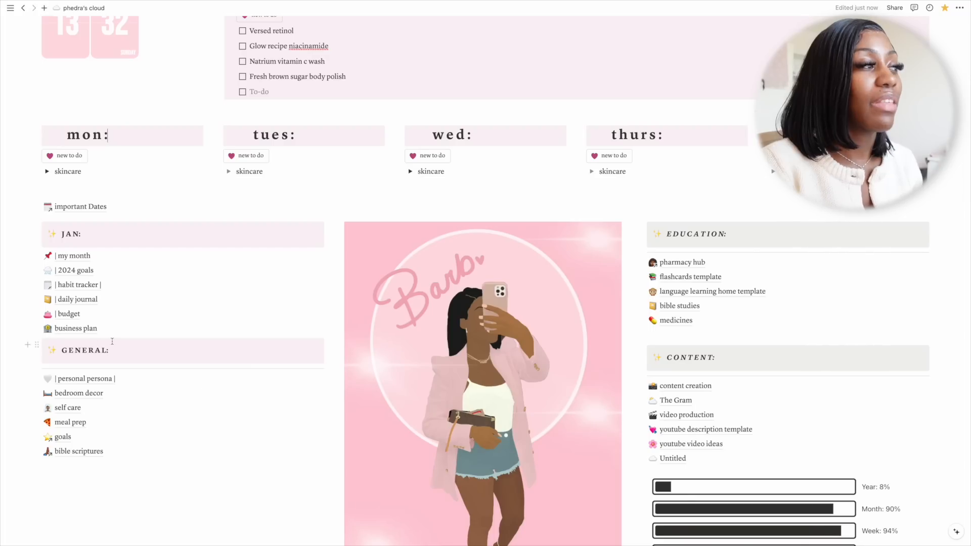
mouse_move(161, 318)
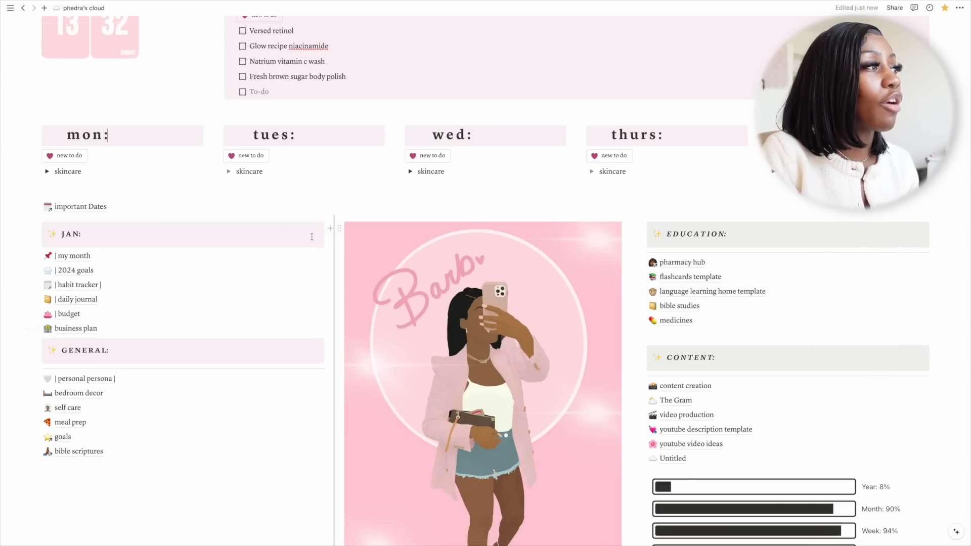
Open the "important Dates" entry from the "my month" gallery as a full page
left_click(73, 256)
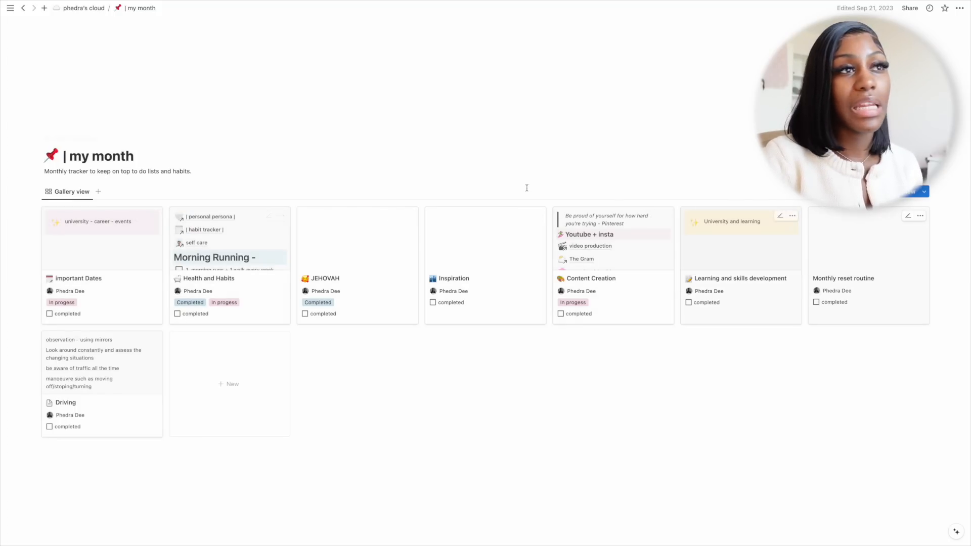
left_click(109, 286)
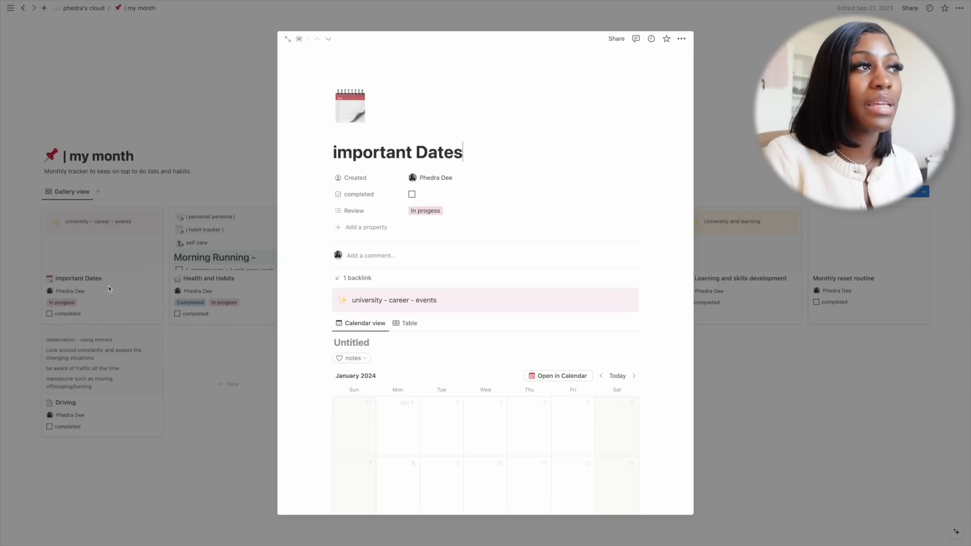
left_click(288, 39)
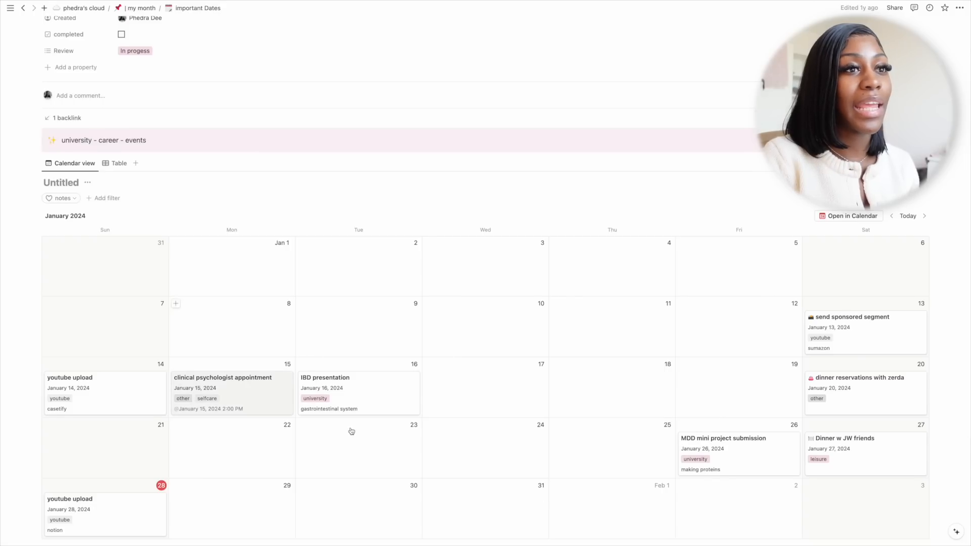
Add a "doctors appointment" entry on January 31, 2024 in the calendar, tagged selfcare, with notes "bring passport, bring blood results"
scroll(539, 433, "down", 3)
scroll(540, 433, "up", 2)
scroll(539, 433, "up", 2)
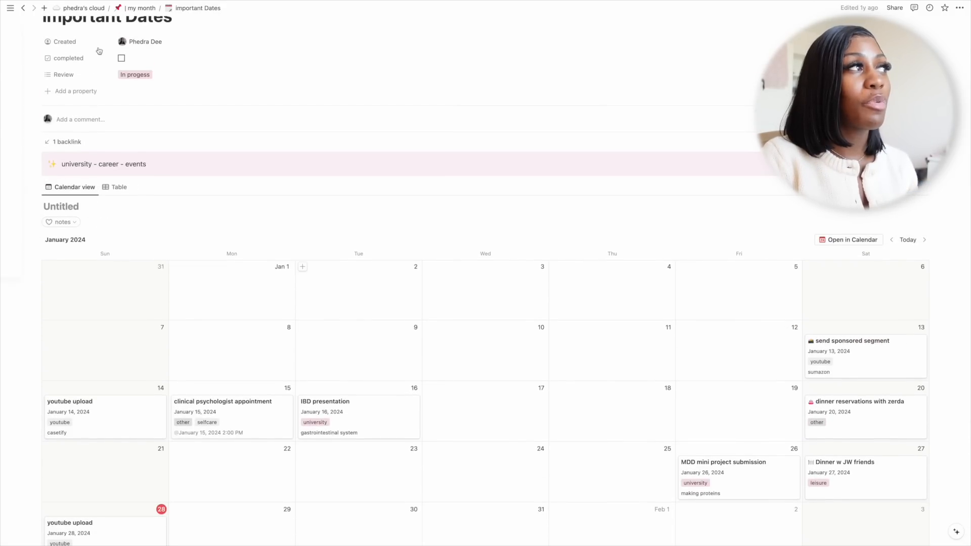
scroll(180, 306, "down", 1)
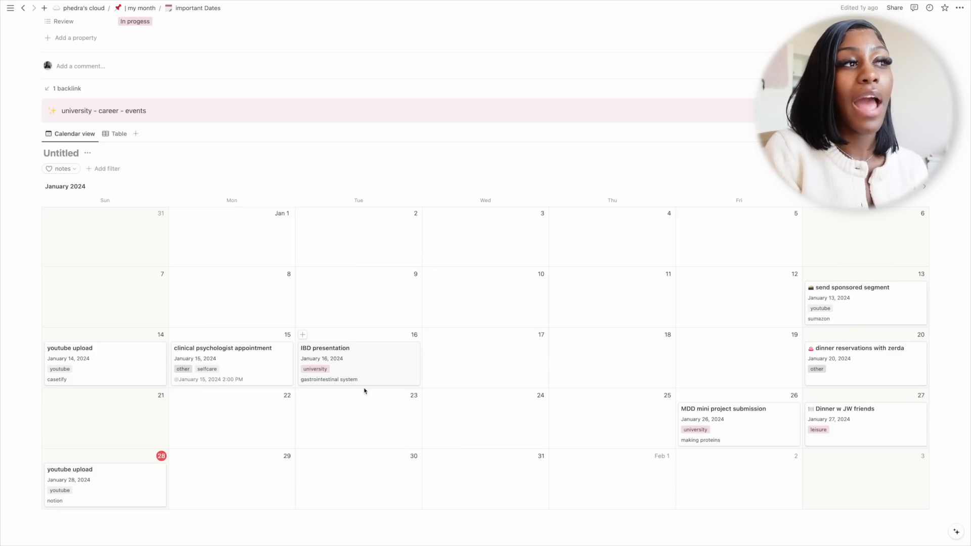
left_click(429, 457)
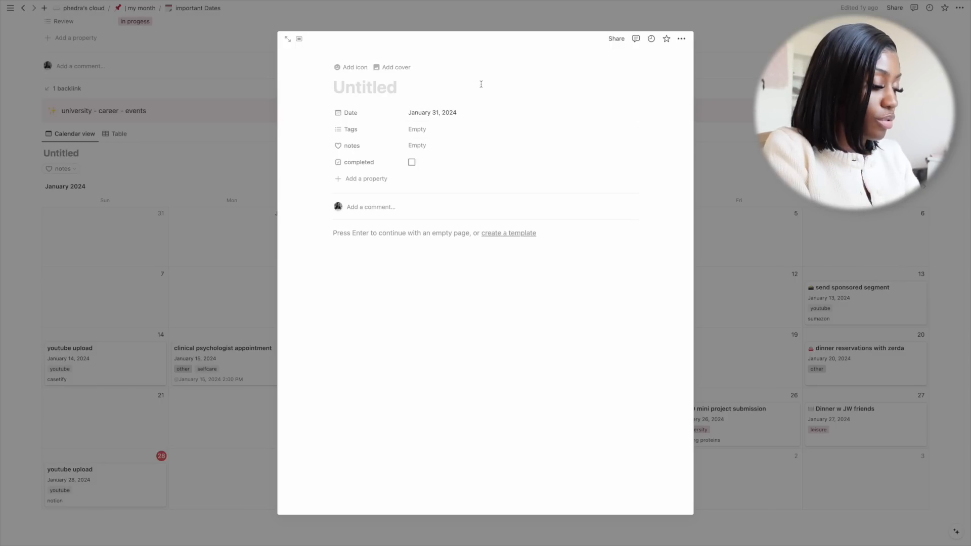
type("doctors appointment")
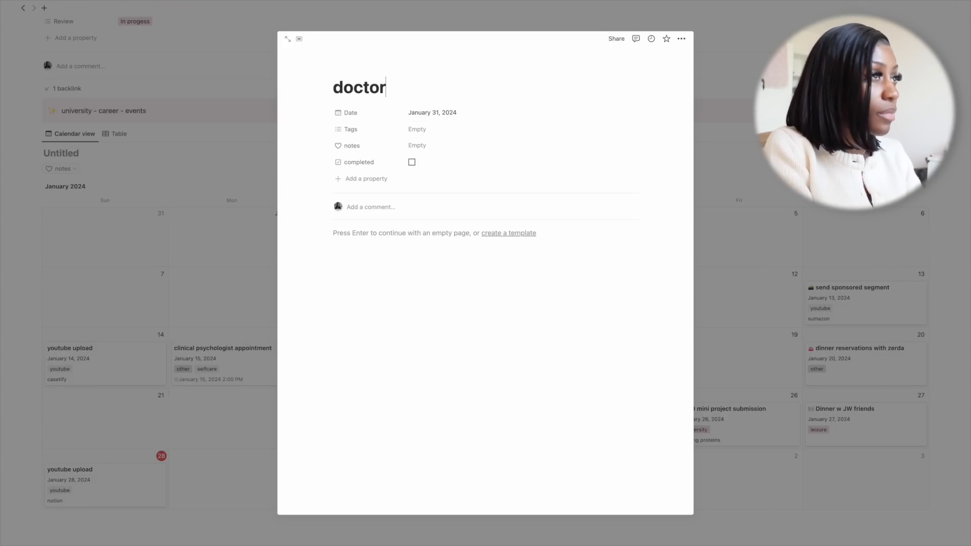
left_click(423, 129)
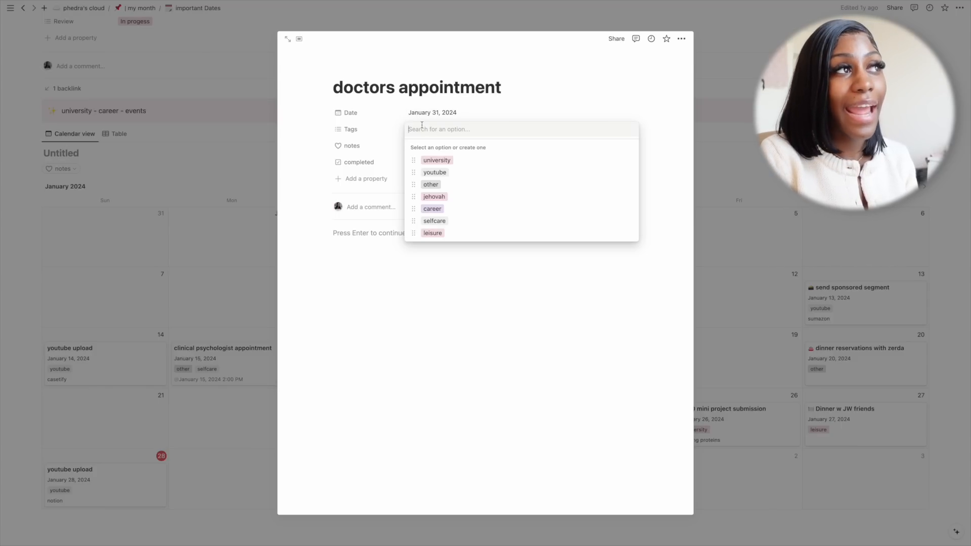
left_click(439, 222)
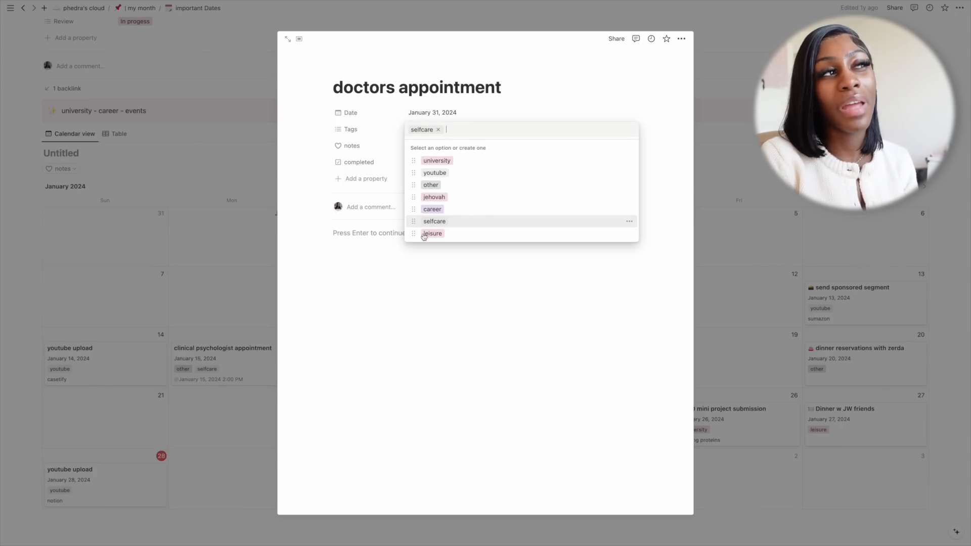
Add a Status property to the doctors appointment entry
left_click(370, 179)
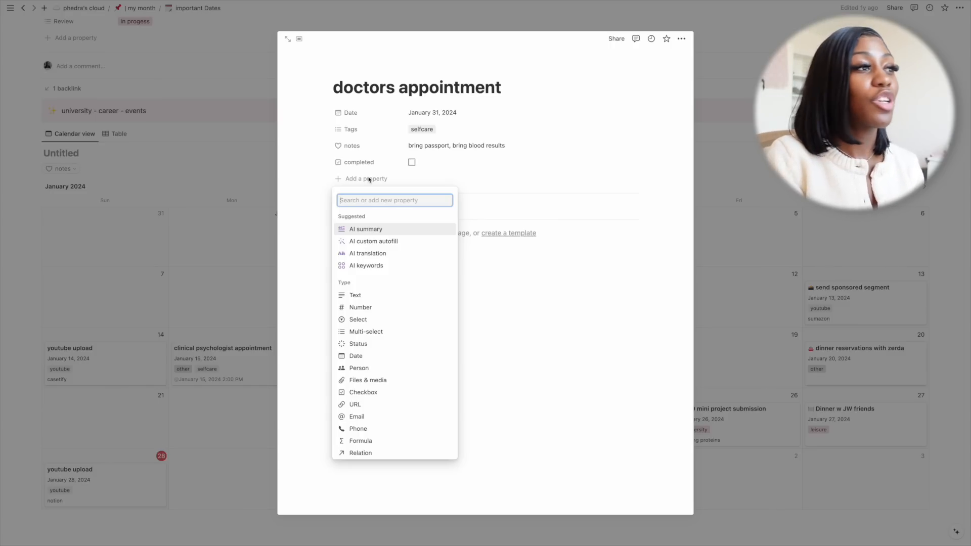
scroll(386, 400, "down", 1)
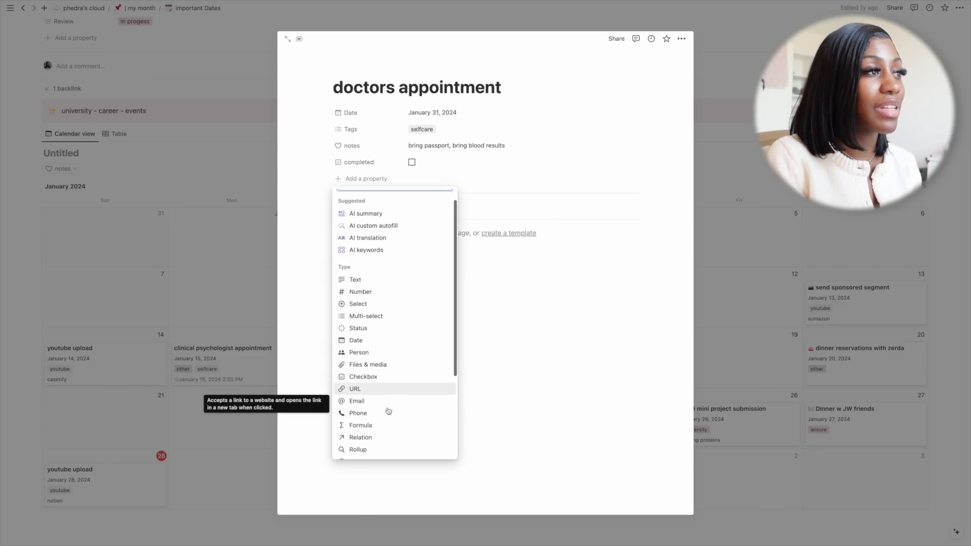
left_click(374, 323)
Rename the three status options to "not urgent", "little urgent" and "very urgent"
left_click(421, 260)
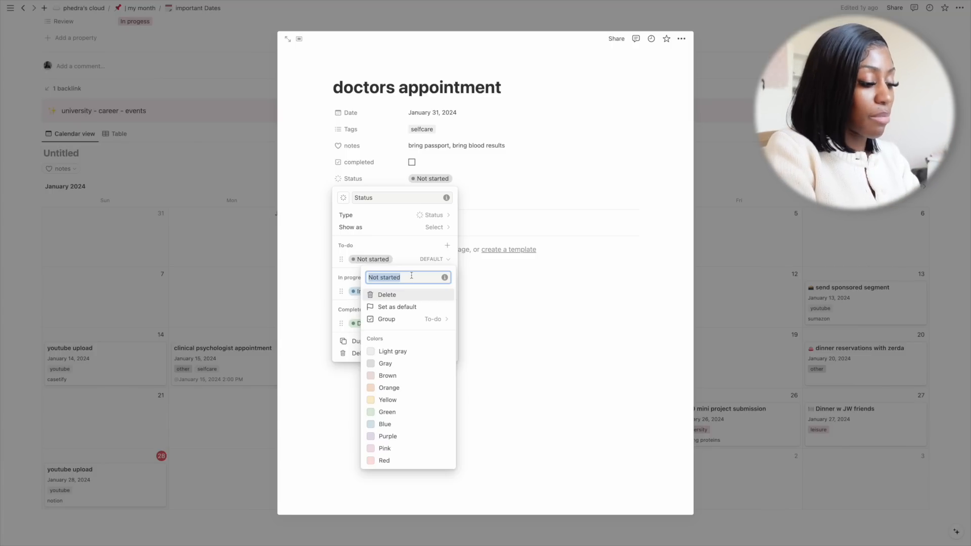
key("BackSpace")
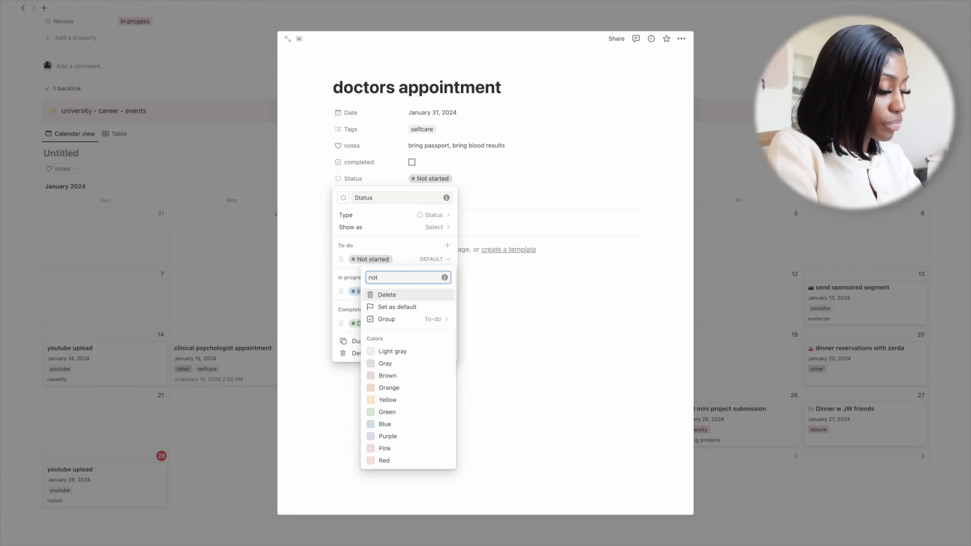
key("Return")
left_click(431, 292)
type("litt")
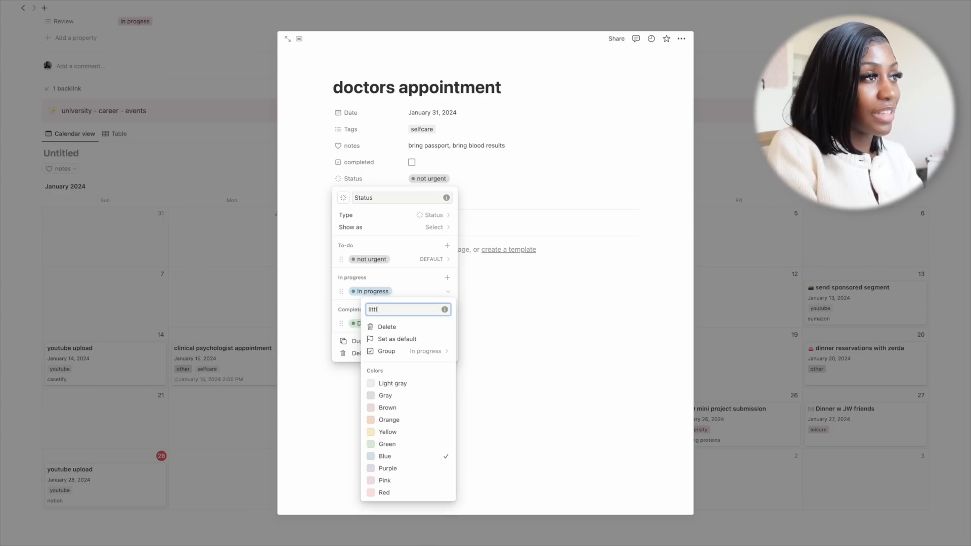
type("le urgent")
left_click(388, 326)
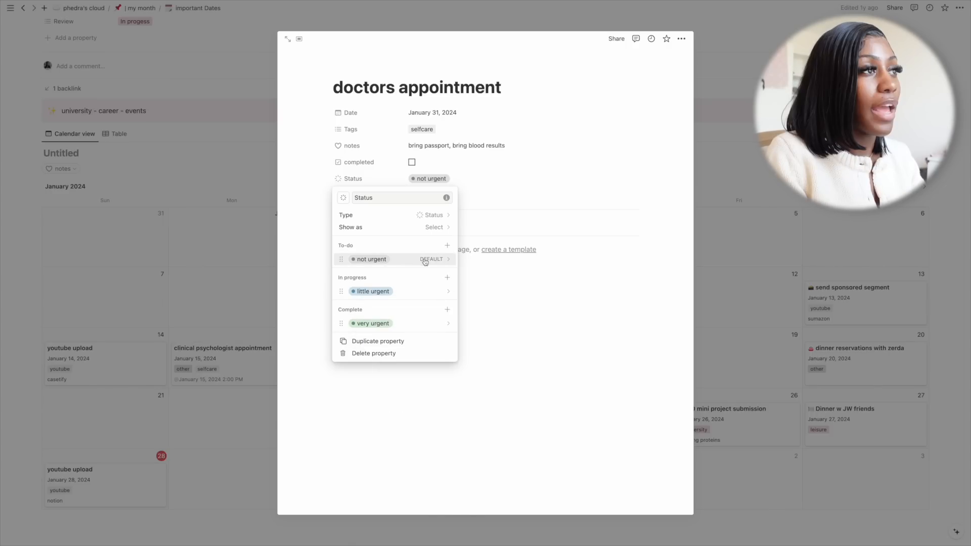
Colour the little urgent option purple and the very urgent option pink, and set the appointment's status to very urgent
left_click(405, 261)
left_click(403, 262)
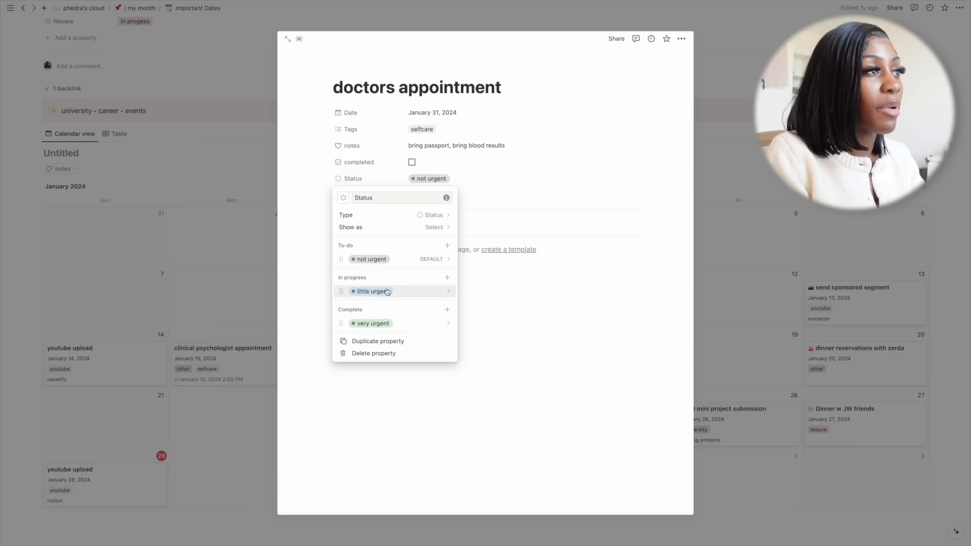
left_click(388, 292)
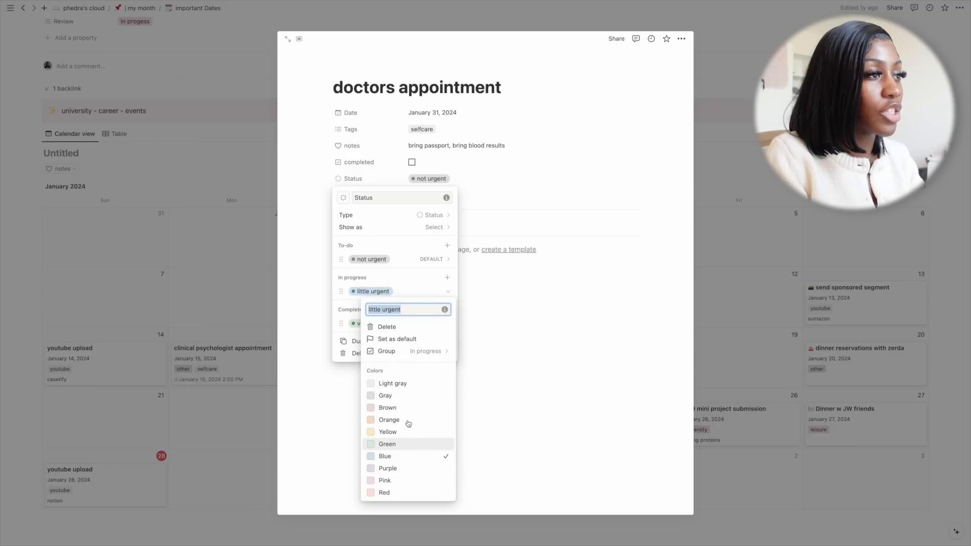
left_click(401, 383)
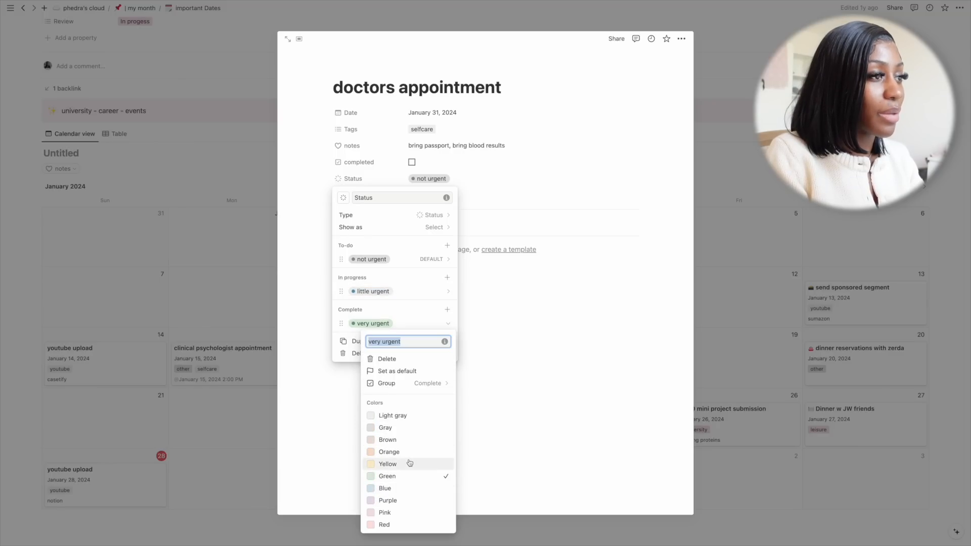
left_click(392, 514)
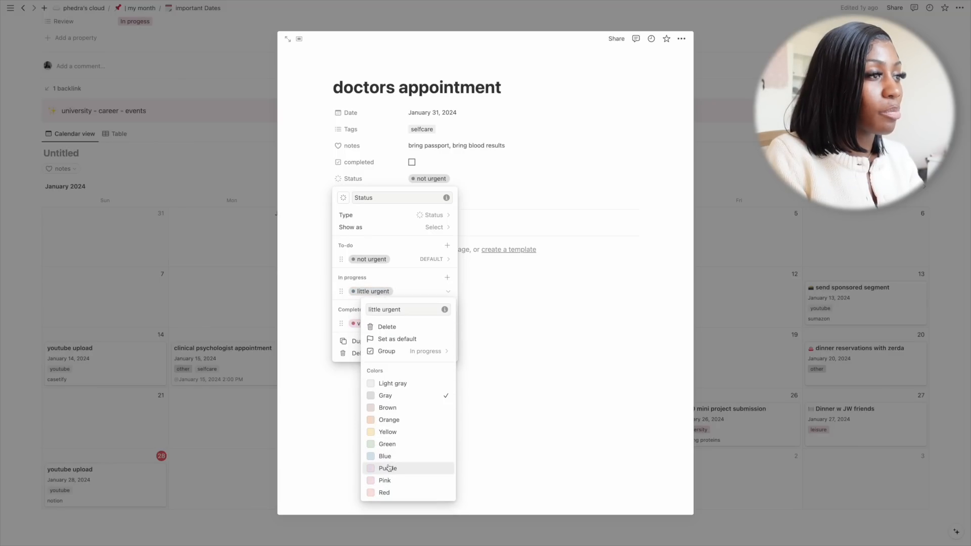
Show the Status property on the entries in the calendar view
left_click(889, 150)
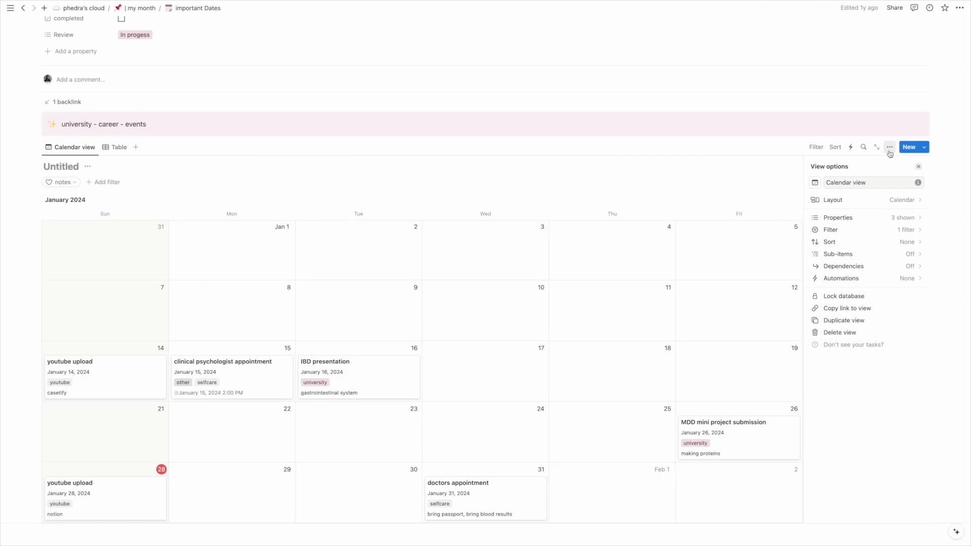
left_click(849, 217)
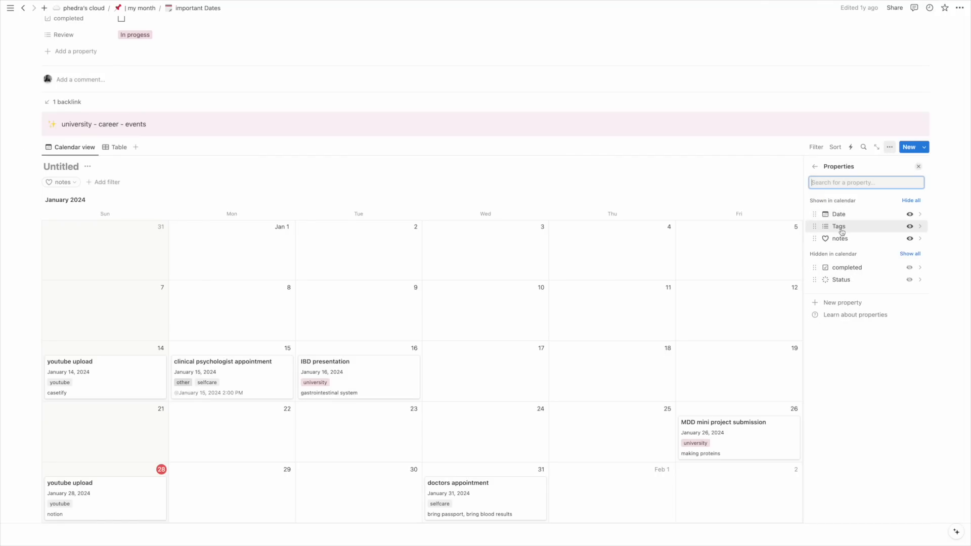
left_click(910, 280)
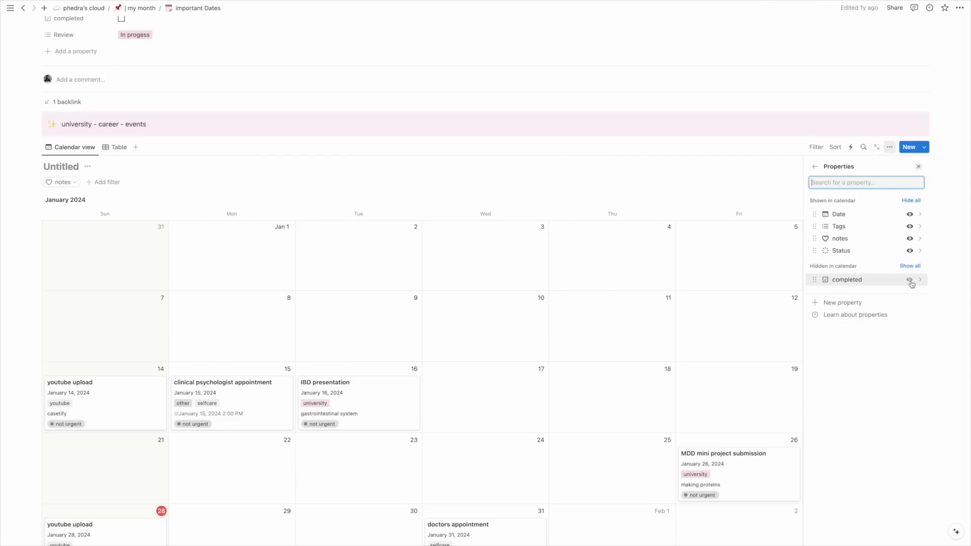
left_click(643, 342)
scroll(643, 342, "down", 2)
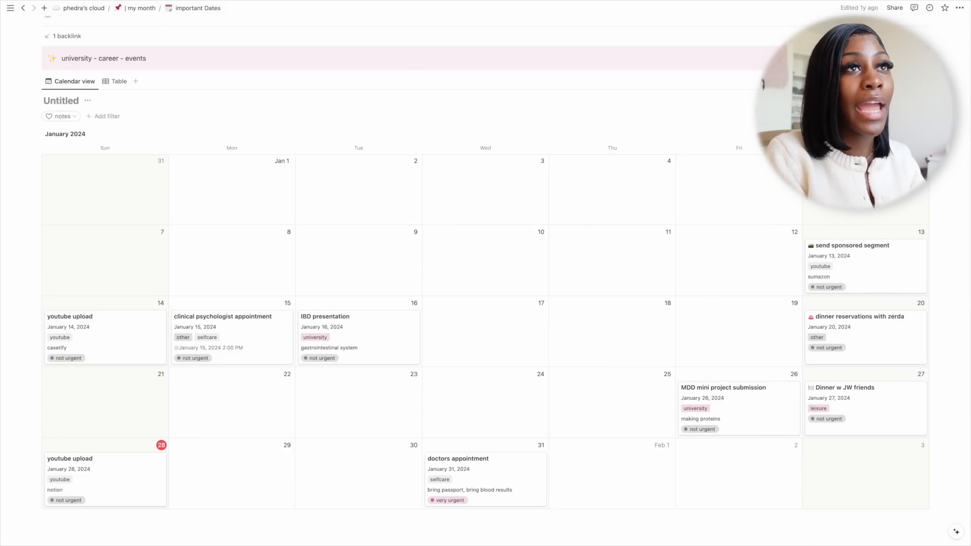
Add a Status filter to the calendar view, choosing the Complete group
left_click(887, 82)
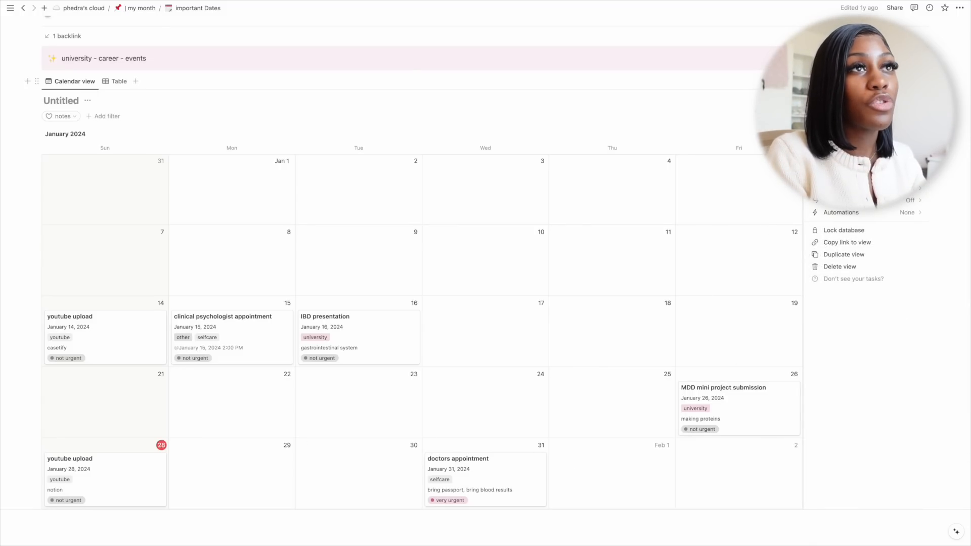
key("Escape")
left_click(101, 116)
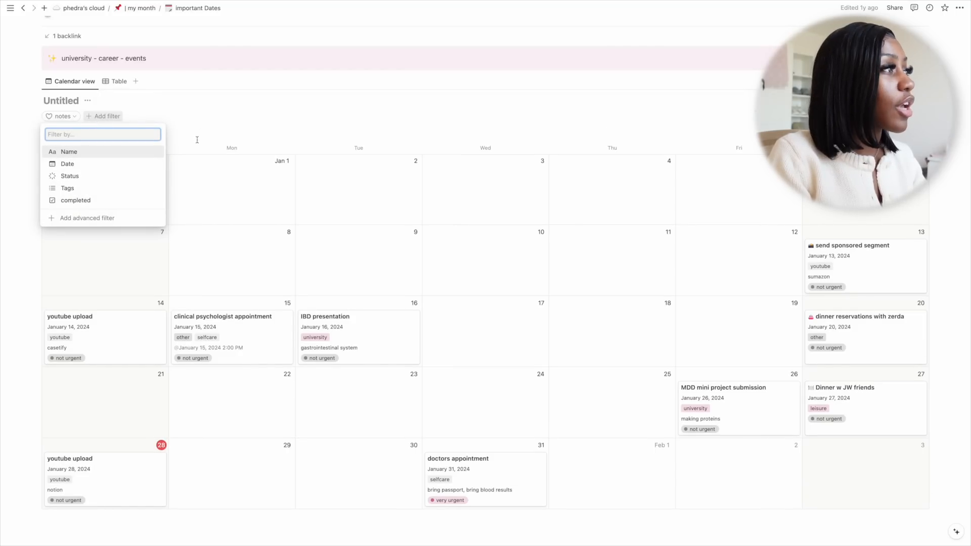
left_click(69, 176)
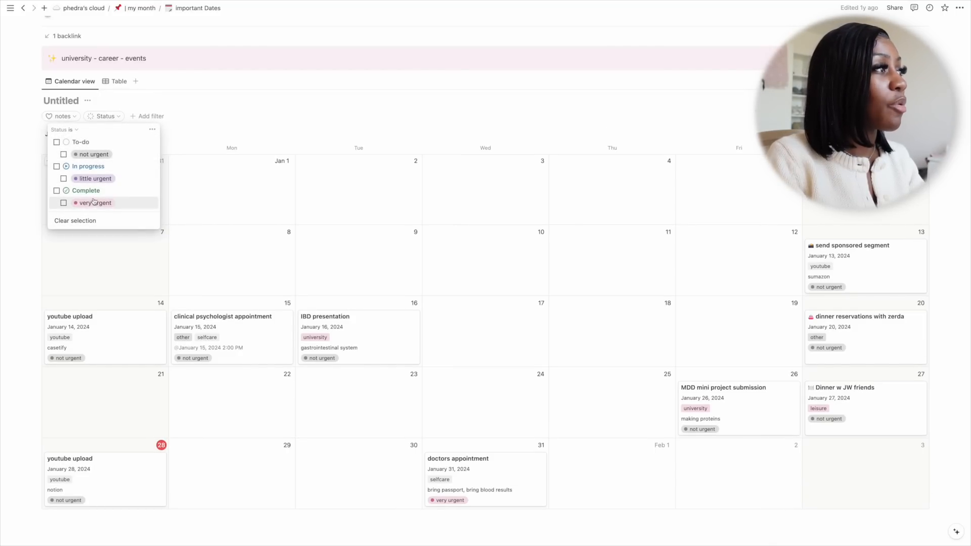
left_click(83, 190)
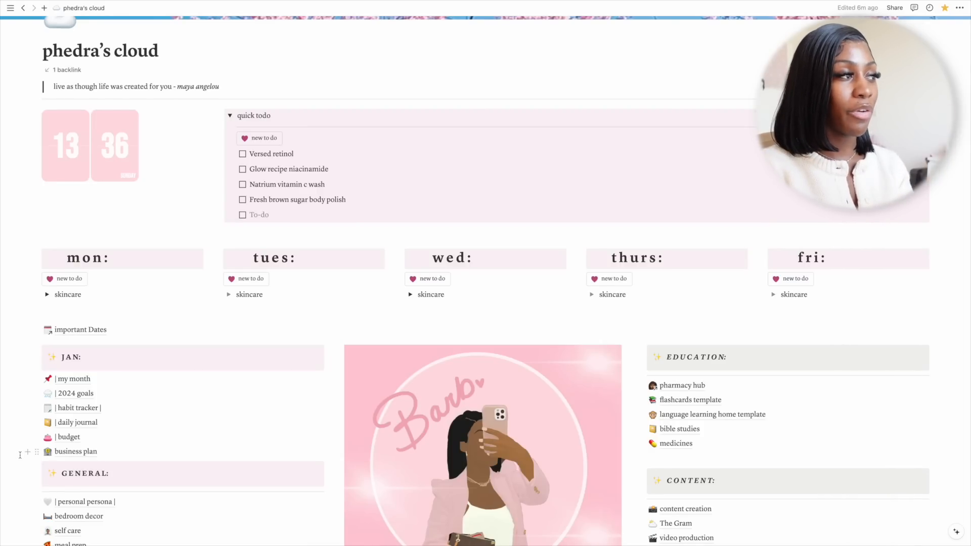
Locate the budget page link in the JAN section of the dashboard
scroll(21, 455, "down", 1)
mouse_move(62, 408)
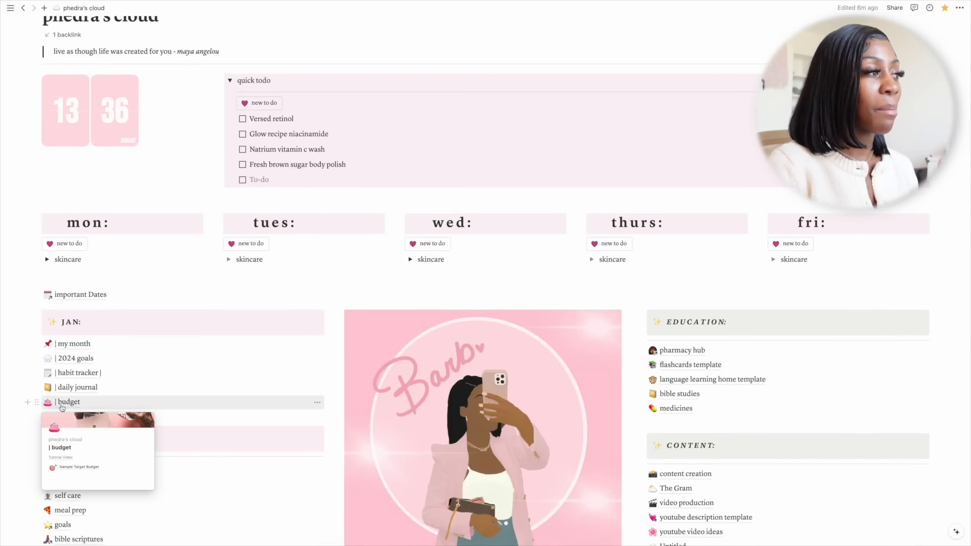